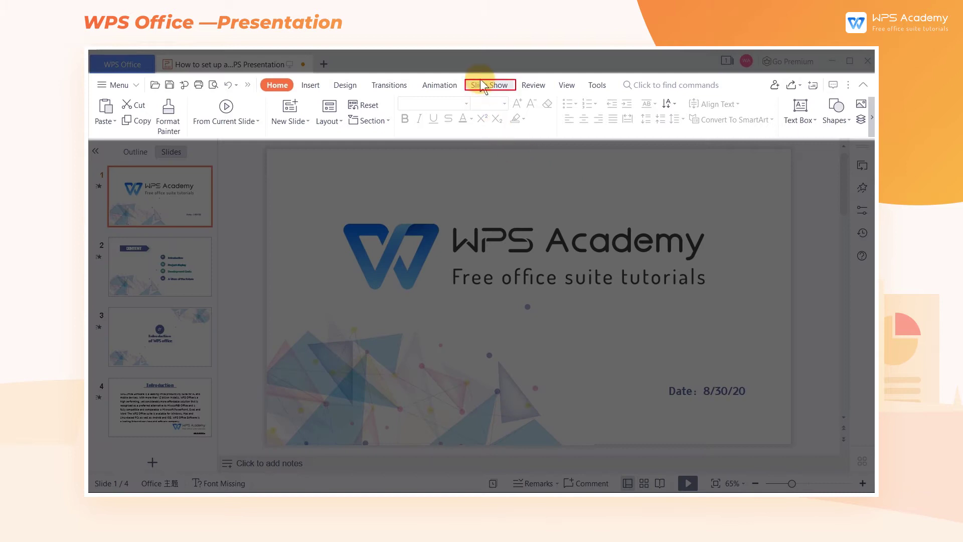
# Step: Show the Set Up Show dropdown from the Slide Show features
pyautogui.click(480, 86)
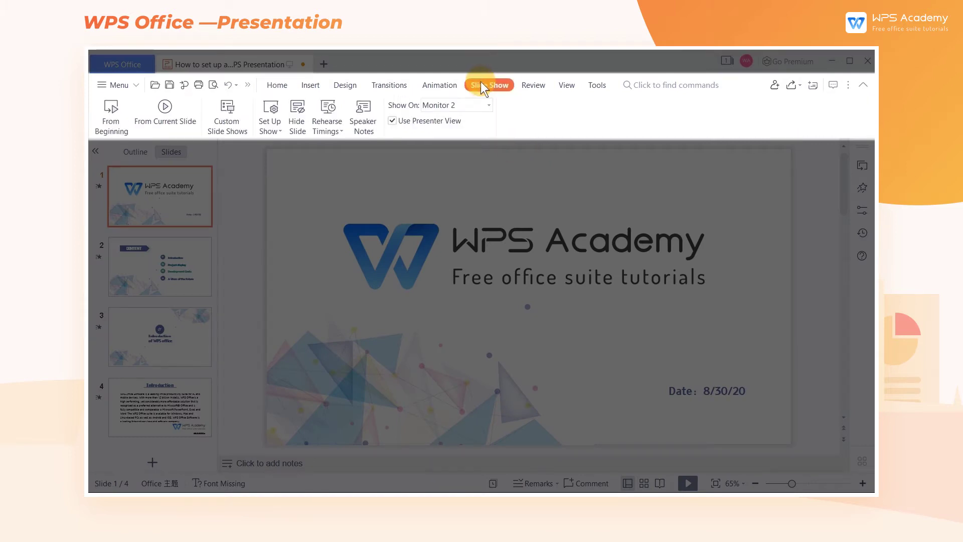
pyautogui.click(271, 131)
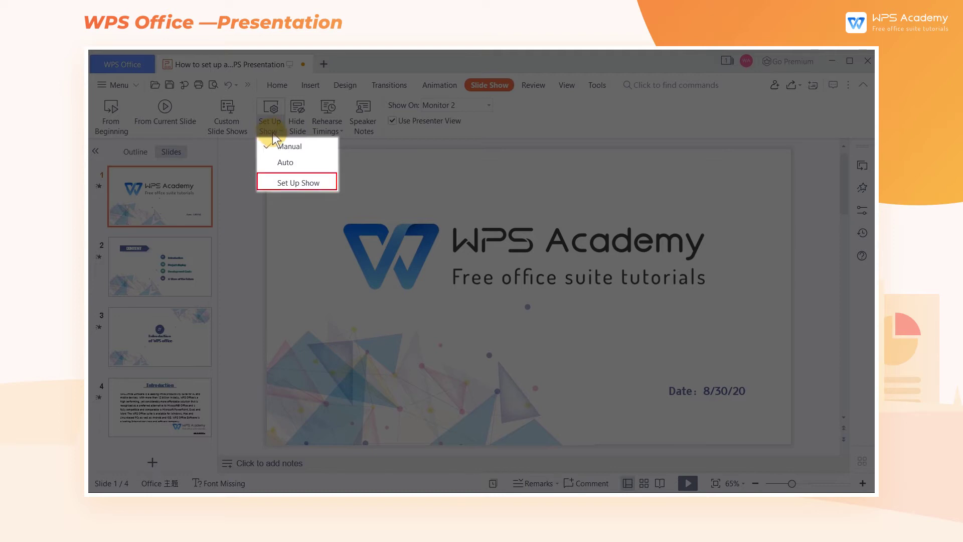
# Step: Open the full Set Up Show dialog from the dropdown
pyautogui.click(286, 183)
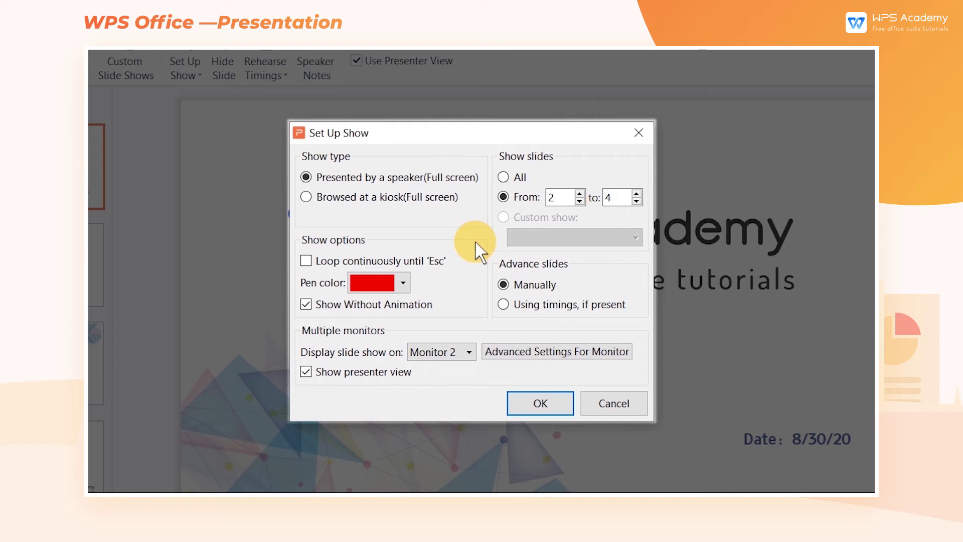
pyautogui.click(503, 177)
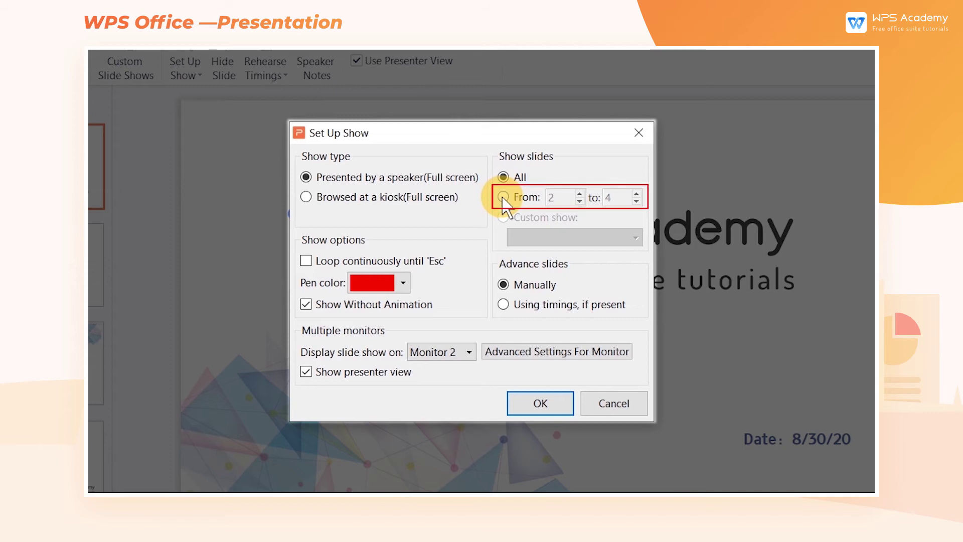
pyautogui.click(503, 198)
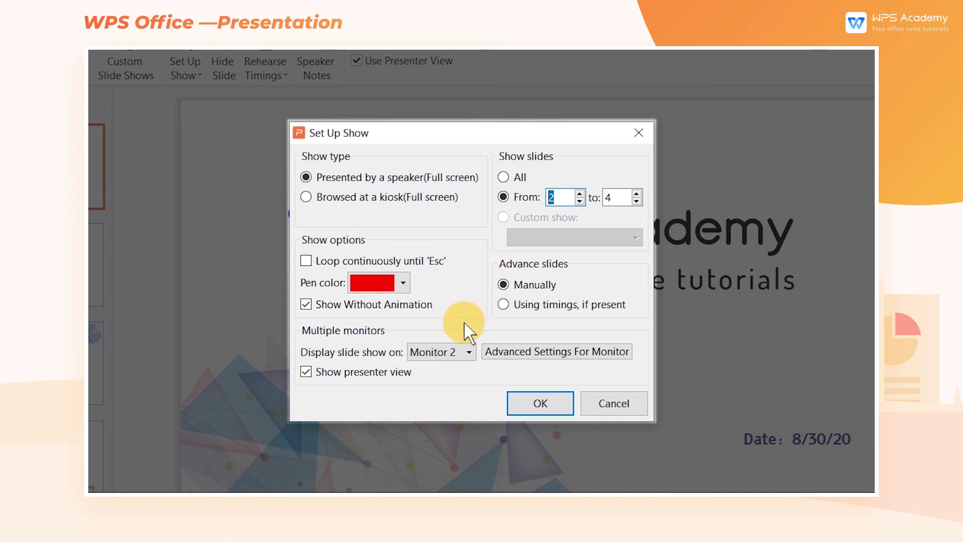
pyautogui.click(467, 351)
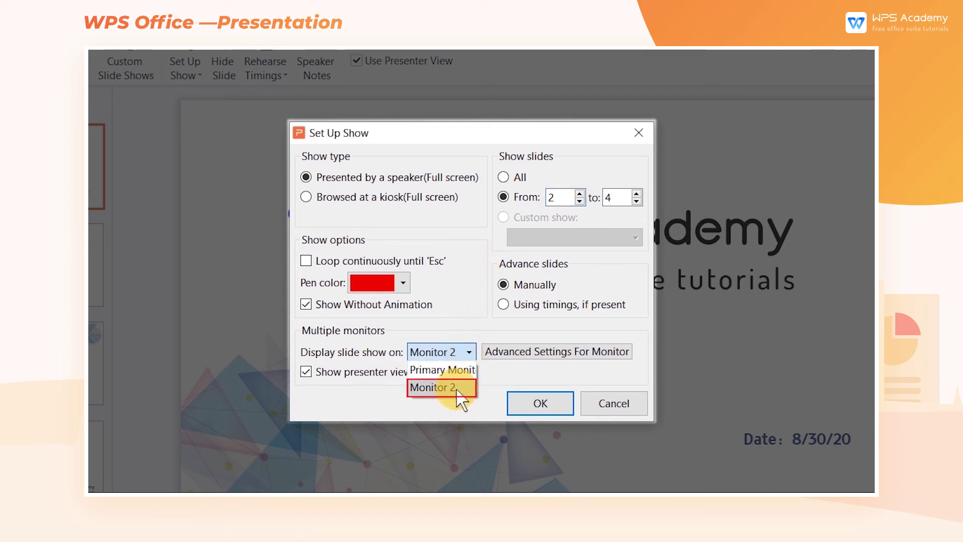
pyautogui.click(457, 388)
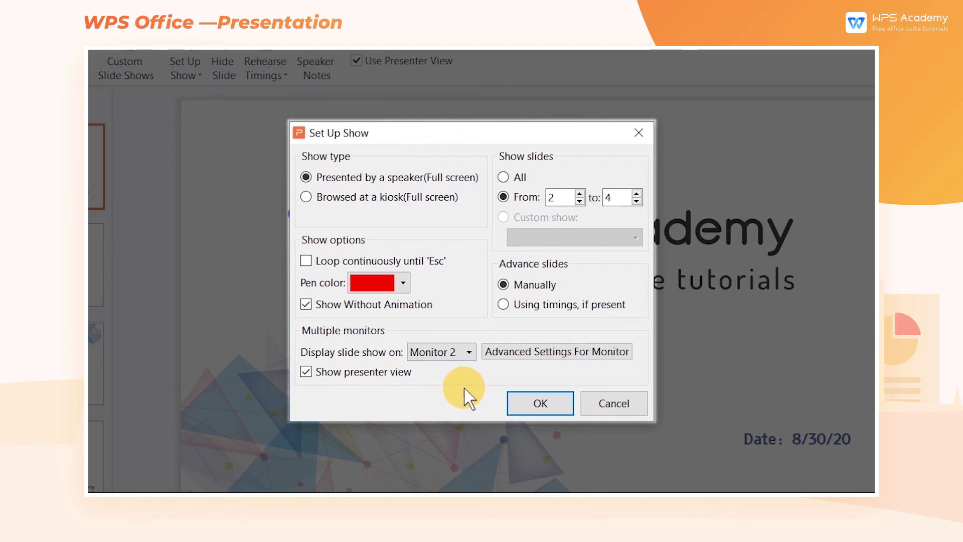
# Step: Apply the show settings, start the slideshow in presenter view, and advance one slide
pyautogui.click(537, 400)
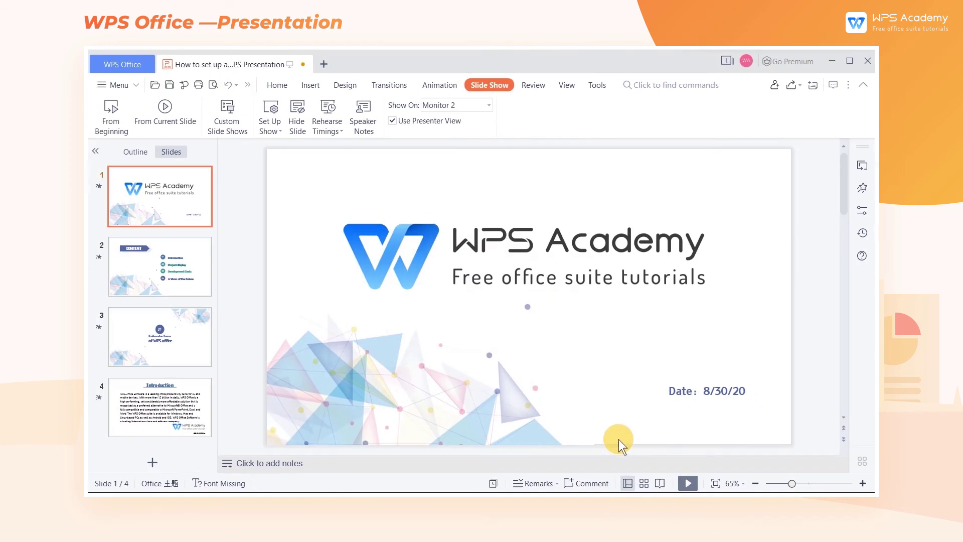
pyautogui.click(688, 483)
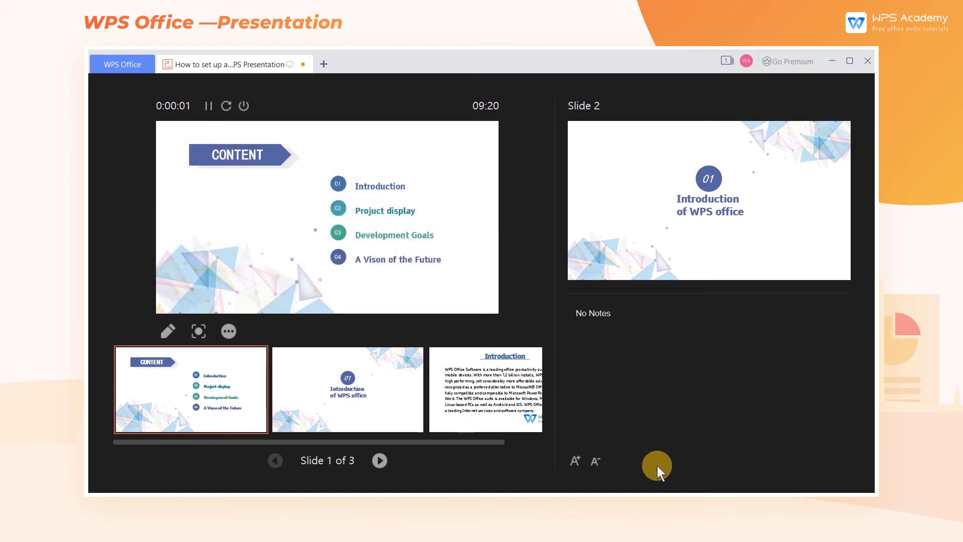
pyautogui.click(378, 459)
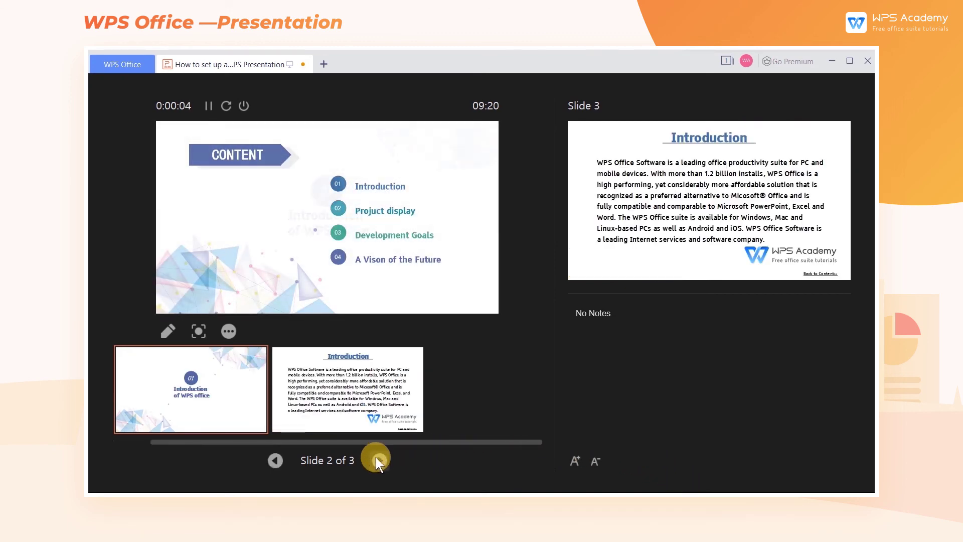